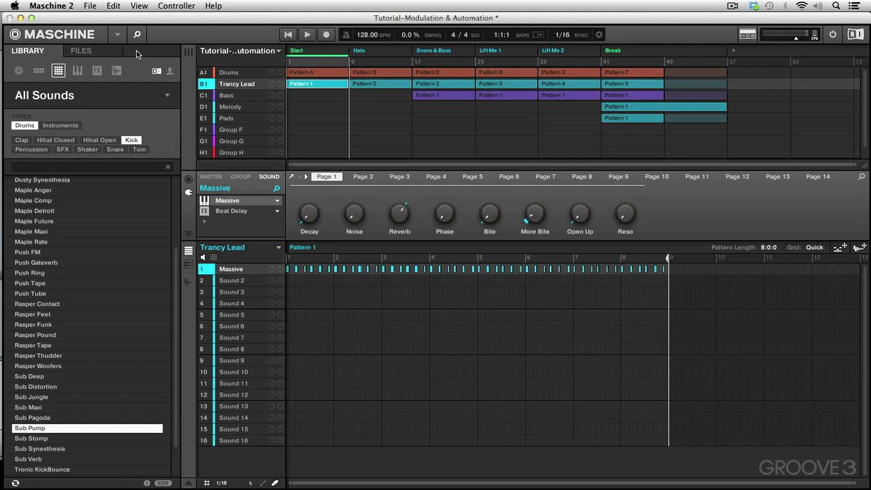
# Start playback, reselect the Trancy Lead group, and open the effect list for the empty slot below Beat Delay.
pyautogui.press('space')
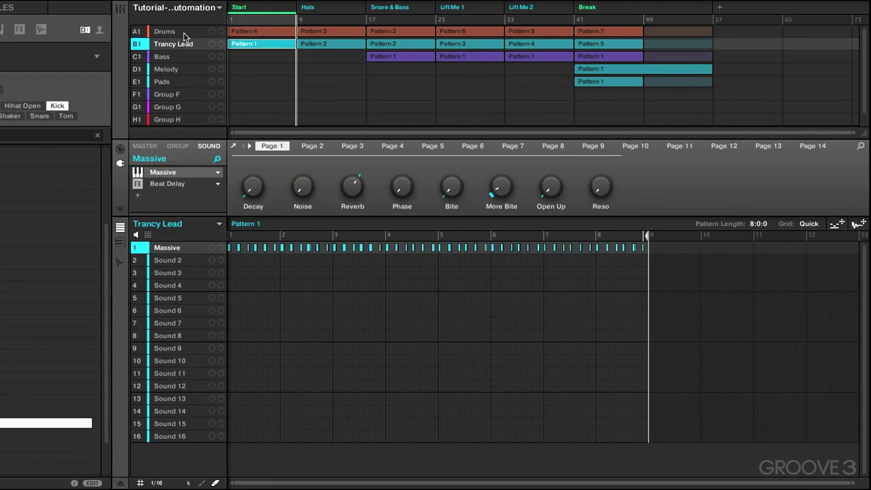
pyautogui.click(184, 33)
pyautogui.click(184, 43)
pyautogui.click(138, 198)
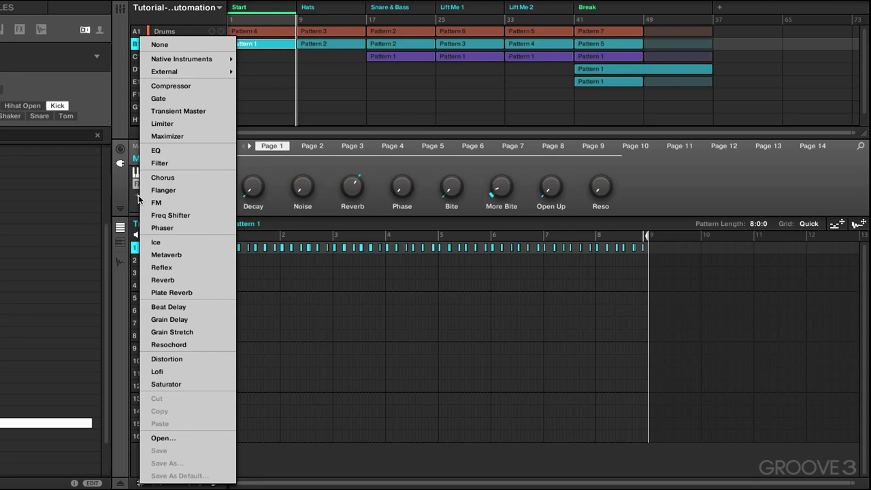
# Load Filter after Beat Delay and lower its Cutoff from 1.0 kHz to about 175.8 Hz.
pyautogui.click(172, 164)
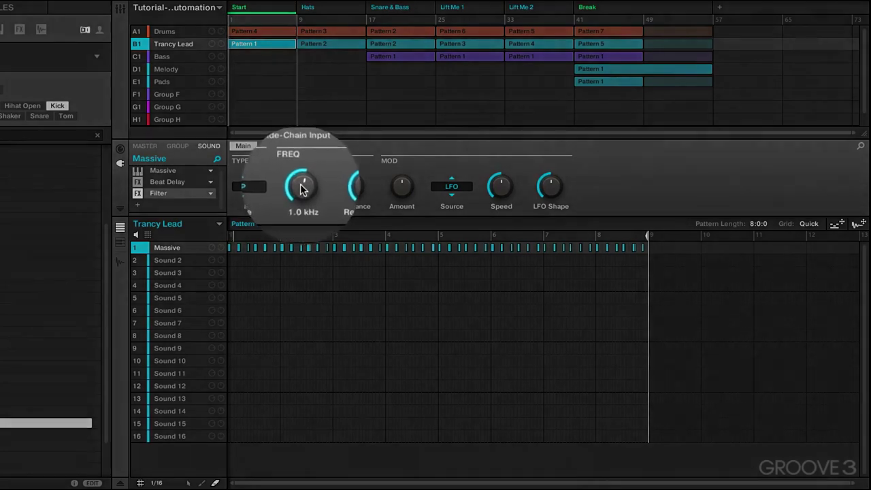
pyautogui.moveTo(302, 189)
pyautogui.mouseDown()
pyautogui.moveTo(302, 226)
pyautogui.moveTo(303, 185)
pyautogui.mouseUp()
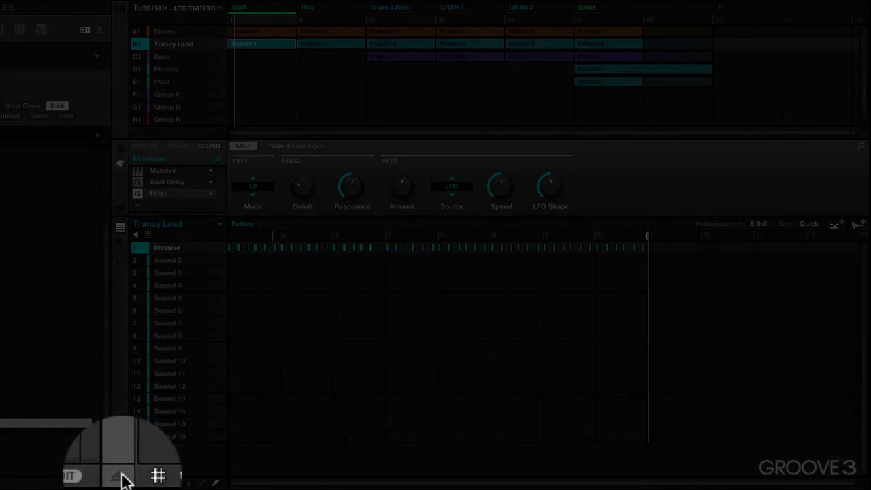
# Show the Cutoff automation lane and redraw it with a deep mid-pattern dip and rise.
pyautogui.click(120, 483)
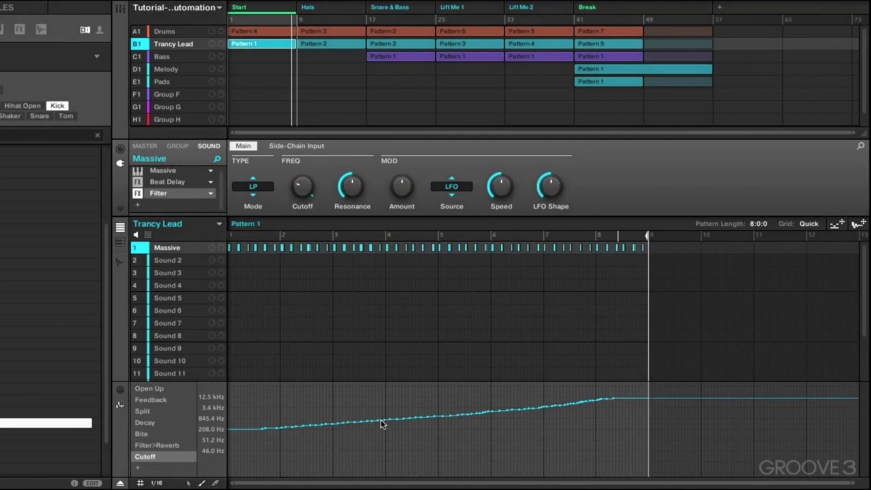
pyautogui.moveTo(381, 424)
pyautogui.mouseDown()
pyautogui.moveTo(425, 450)
pyautogui.moveTo(437, 447)
pyautogui.moveTo(471, 410)
pyautogui.moveTo(517, 387)
pyautogui.moveTo(591, 424)
pyautogui.moveTo(639, 387)
pyautogui.mouseUp()
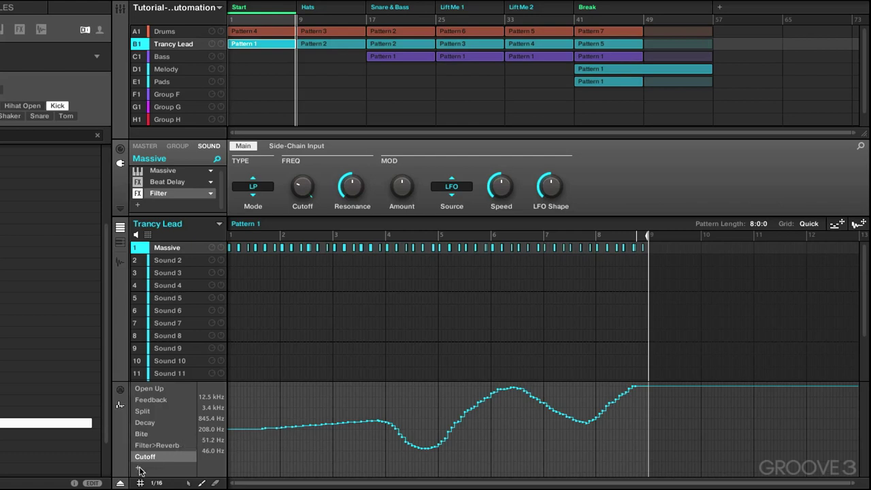
# Add a new automation lane and assign it to Massive > Page 1 > Decay.
pyautogui.click(140, 471)
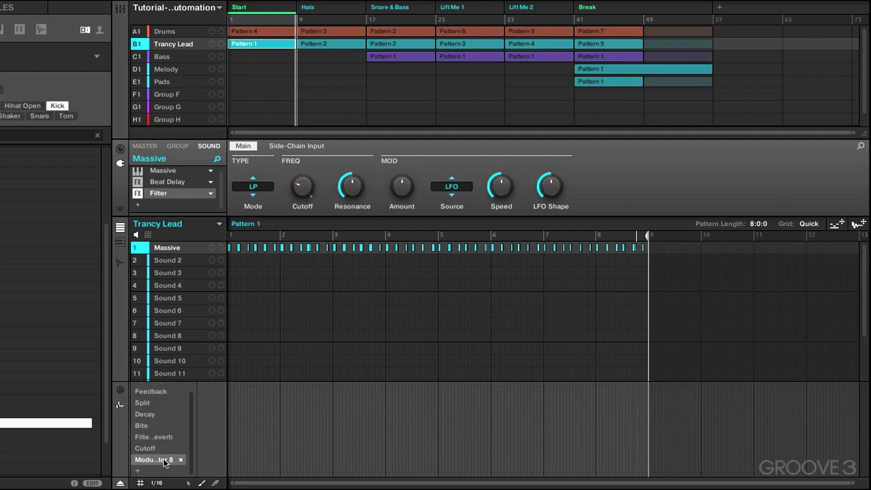
pyautogui.click(164, 461)
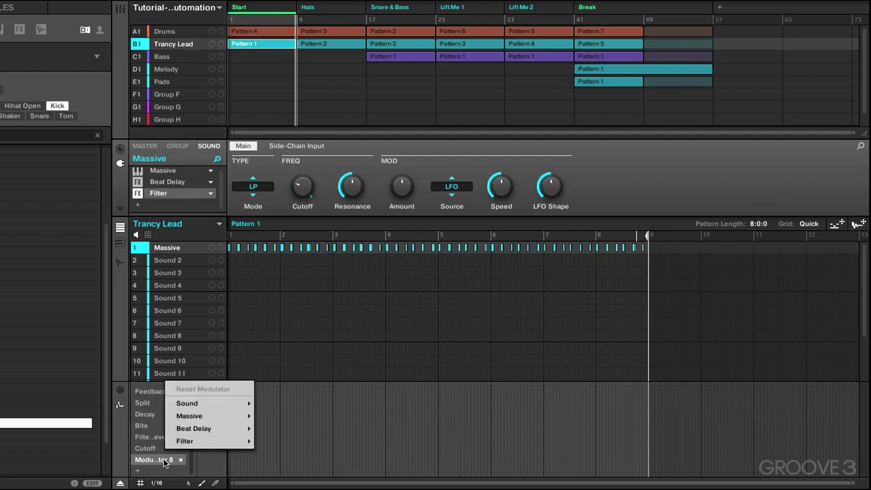
pyautogui.moveTo(198, 444)
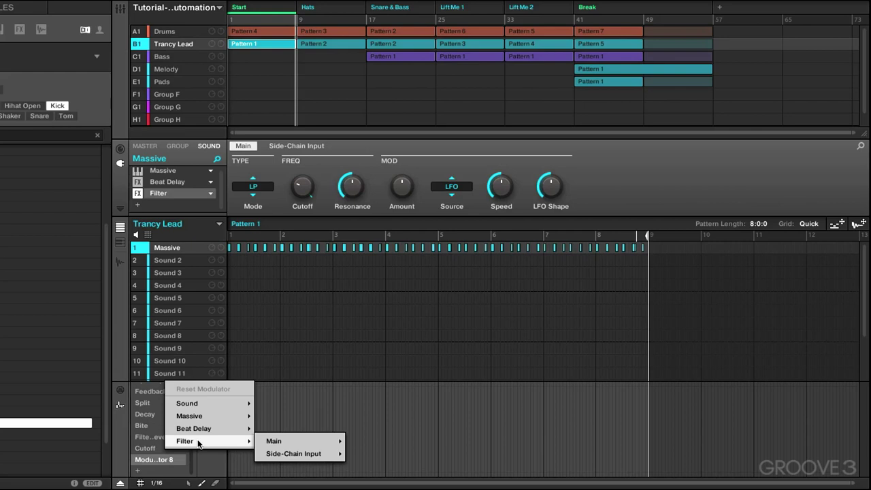
pyautogui.moveTo(205, 416)
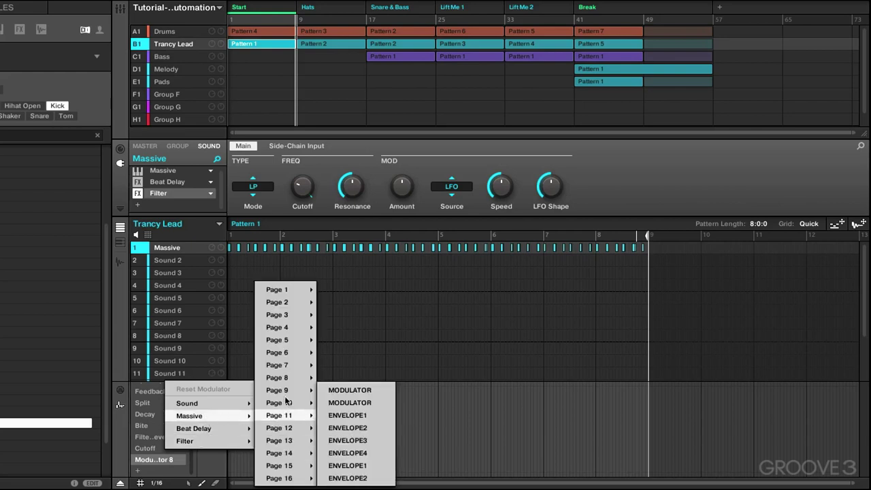
pyautogui.moveTo(291, 289)
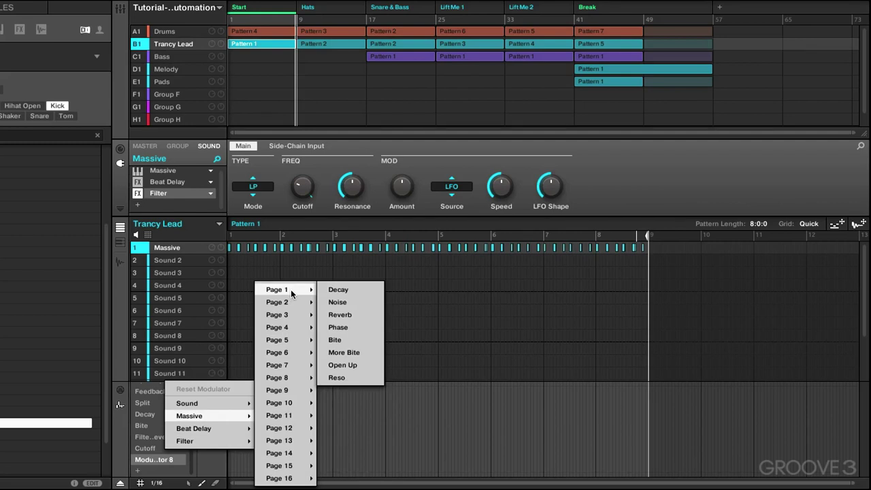
pyautogui.click(332, 292)
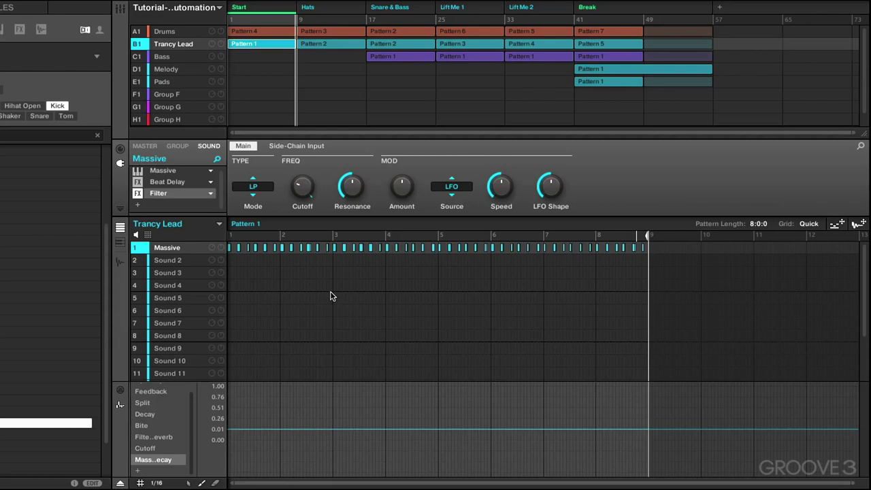
# Select the Massive slot and draw a Decay ramp from 0.01 up to 1.00 by bar 7.
pyautogui.click(183, 171)
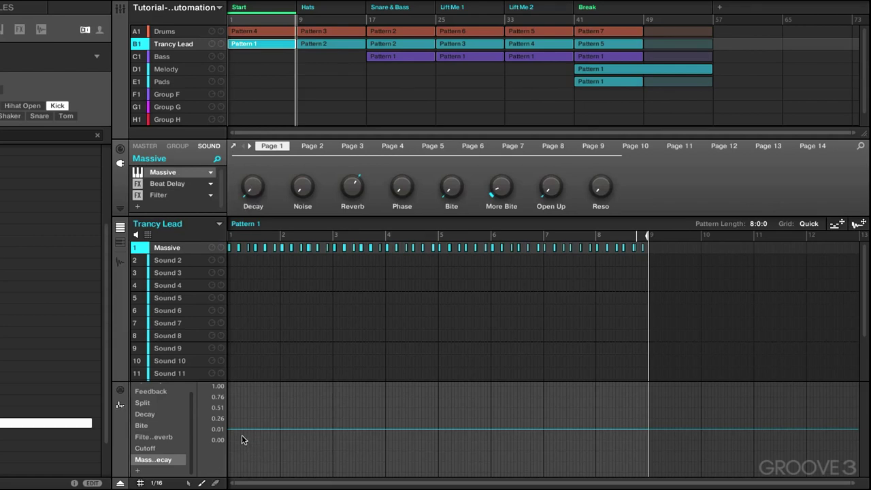
pyautogui.moveTo(229, 429)
pyautogui.mouseDown()
pyautogui.moveTo(267, 433)
pyautogui.moveTo(467, 396)
pyautogui.moveTo(607, 387)
pyautogui.mouseUp()
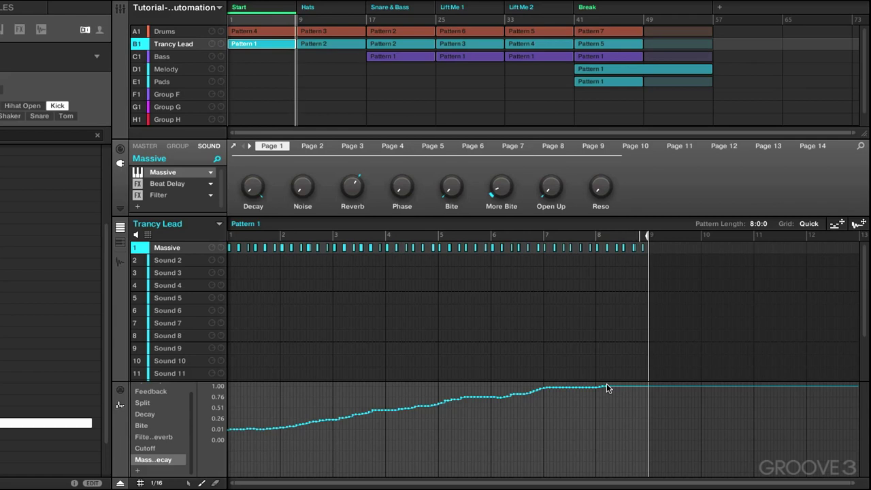
# Redraw the Decay lane as steps with the step tool, ending flat at about 0.01.
pyautogui.click(218, 484)
pyautogui.moveTo(239, 434); pyautogui.dragTo(470, 411)
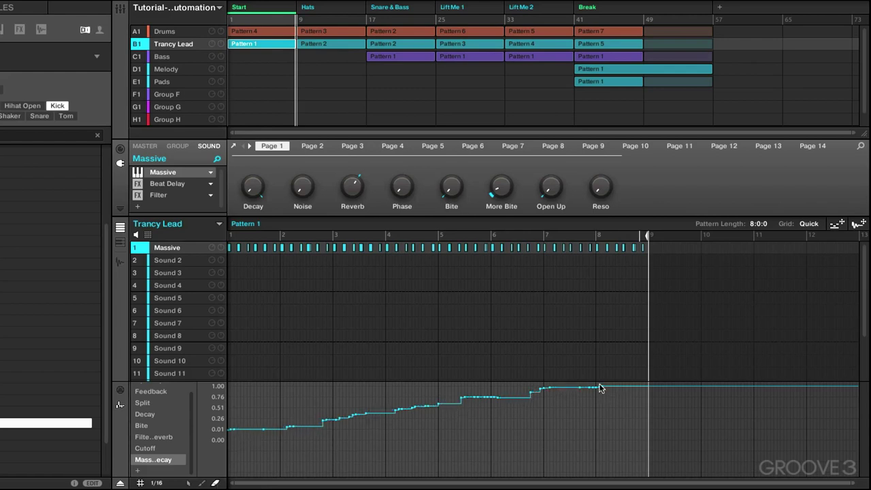
pyautogui.moveTo(599, 383)
pyautogui.mouseDown()
pyautogui.moveTo(381, 399)
pyautogui.moveTo(325, 427)
pyautogui.moveTo(239, 429)
pyautogui.moveTo(384, 424)
pyautogui.moveTo(577, 397)
pyautogui.moveTo(456, 401)
pyautogui.mouseUp()
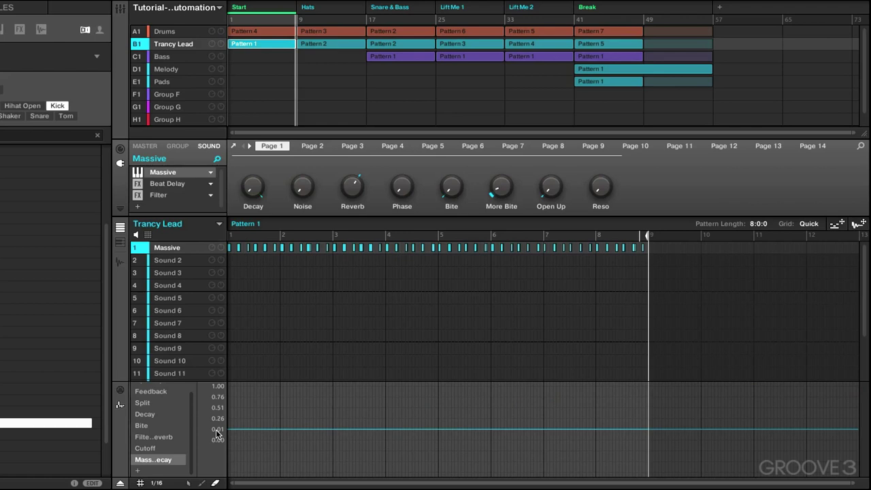
# Display the Cutoff automation curve and turn the Filter Cutoff down, then nudge it to about 308 Hz.
pyautogui.click(178, 194)
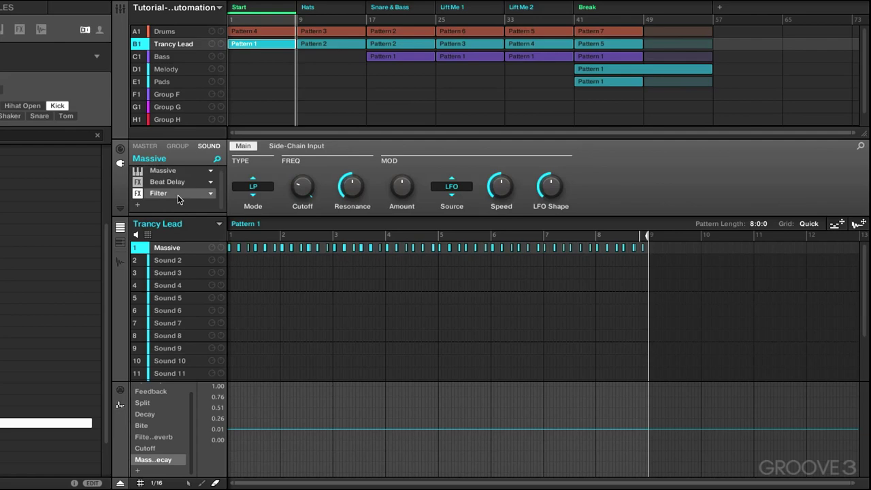
pyautogui.click(168, 446)
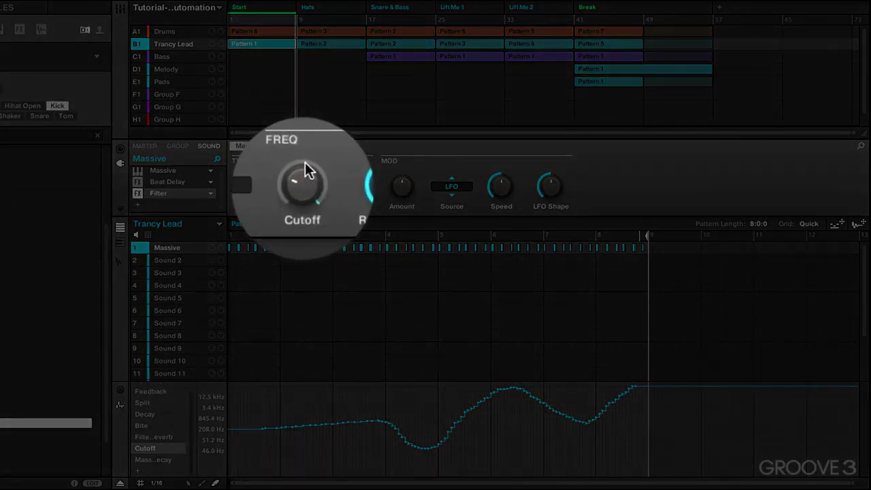
pyautogui.moveTo(305, 169); pyautogui.dragTo(287, 173)
pyautogui.moveTo(282, 179)
pyautogui.mouseDown()
pyautogui.moveTo(283, 137)
pyautogui.moveTo(283, 179)
pyautogui.mouseUp()
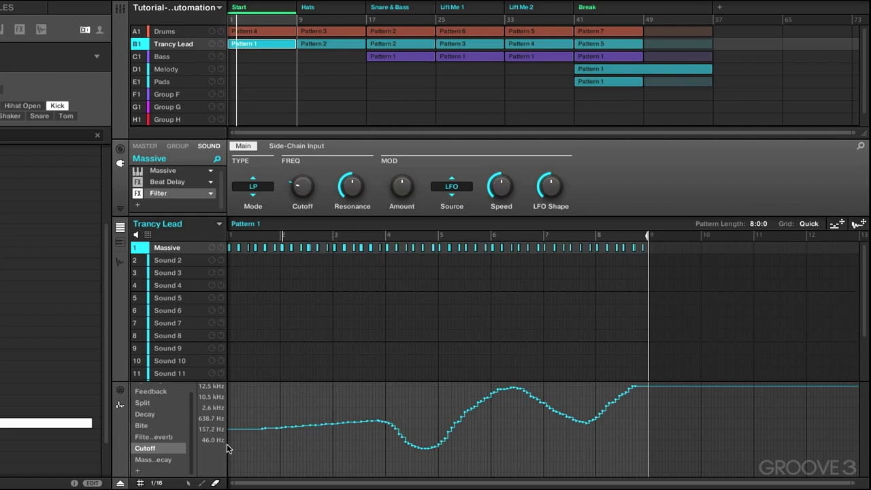
# Flatten the Cutoff lane with the pencil, then record a rising cutoff sweep from about 246 Hz during playback.
pyautogui.click(216, 482)
pyautogui.moveTo(258, 432)
pyautogui.mouseDown()
pyautogui.moveTo(450, 430)
pyautogui.moveTo(349, 425)
pyautogui.moveTo(483, 424)
pyautogui.moveTo(629, 407)
pyautogui.moveTo(402, 434)
pyautogui.moveTo(486, 432)
pyautogui.moveTo(442, 426)
pyautogui.moveTo(412, 435)
pyautogui.moveTo(526, 412)
pyautogui.moveTo(646, 412)
pyautogui.mouseUp()
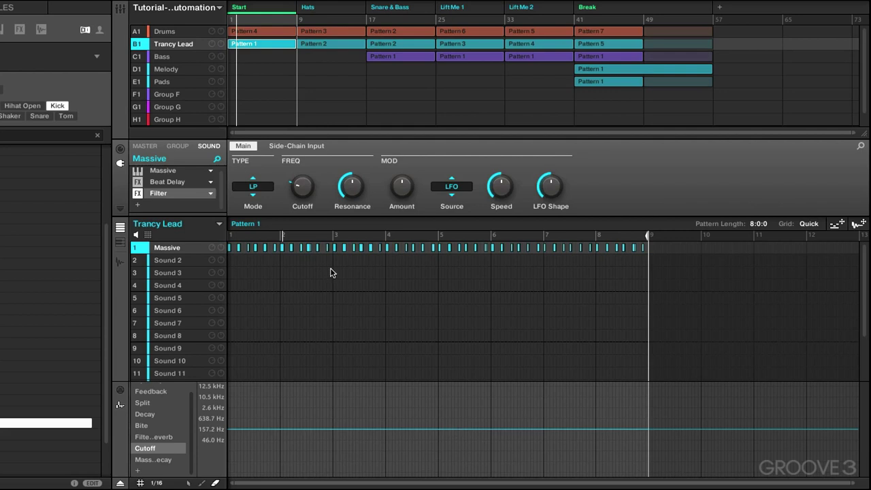
pyautogui.moveTo(298, 181)
pyautogui.moveTo(302, 175)
pyautogui.mouseDown()
pyautogui.moveTo(299, 166)
pyautogui.moveTo(298, 176)
pyautogui.mouseUp()
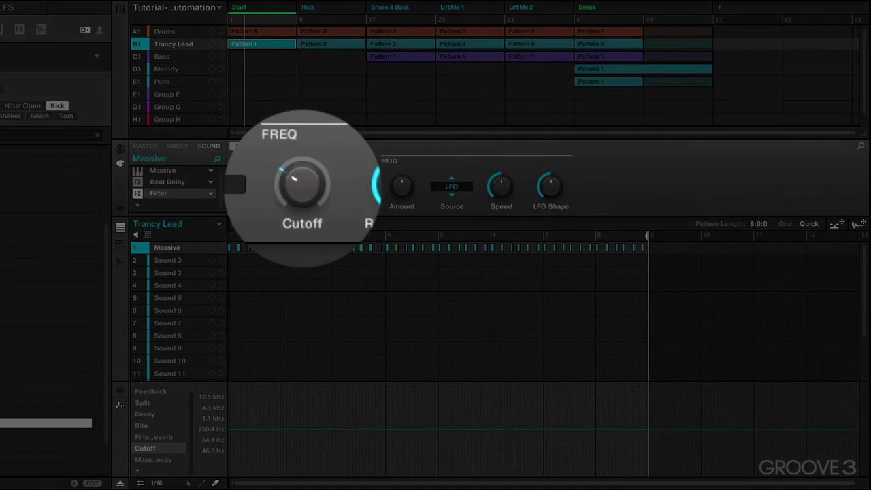
pyautogui.moveTo(298, 175); pyautogui.dragTo(302, 158)
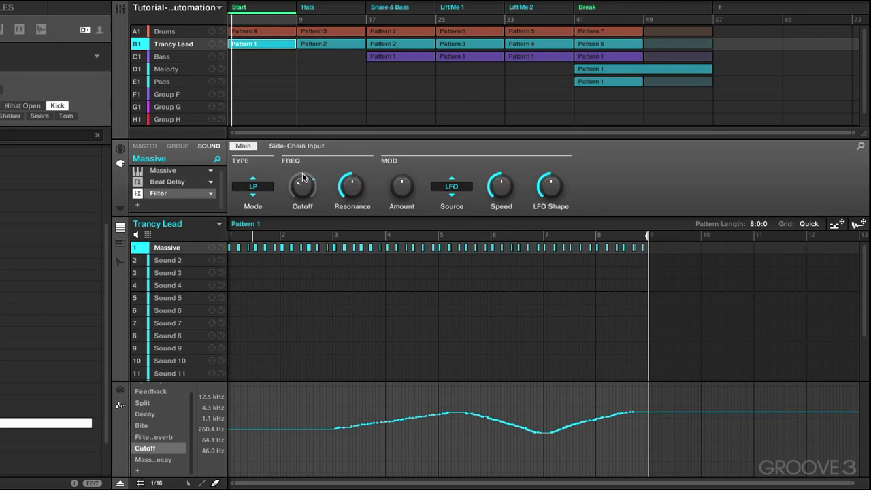
# Show the Filter's MIDI assignment row and MIDI-learn the Cutoff knob to CC 118 with the controller.
pyautogui.click(122, 210)
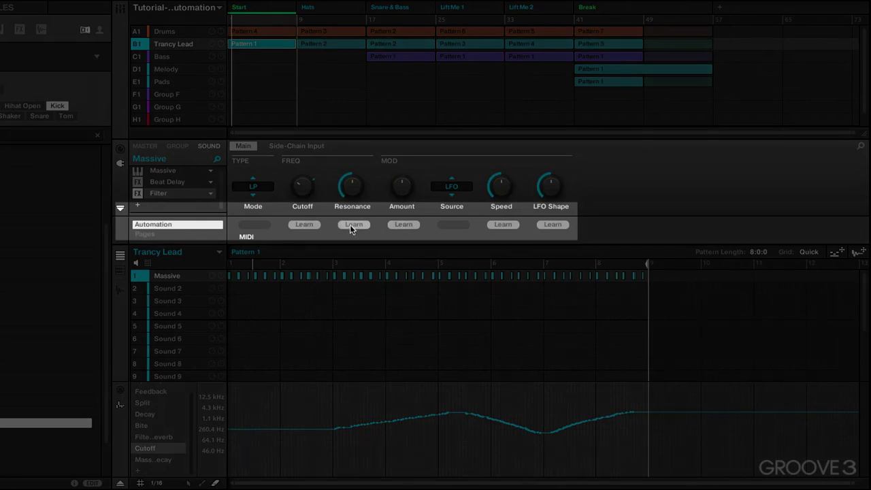
pyautogui.click(305, 225)
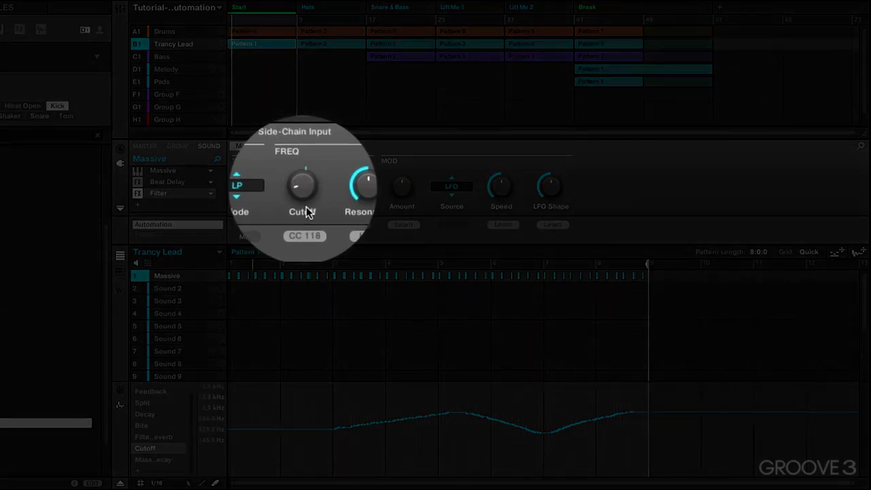
pyautogui.scroll(2, 307, 211)
pyautogui.scroll(1, 307, 210)
pyautogui.moveTo(299, 175)
pyautogui.scroll(5, 317, 188)
pyautogui.scroll(-5, 317, 187)
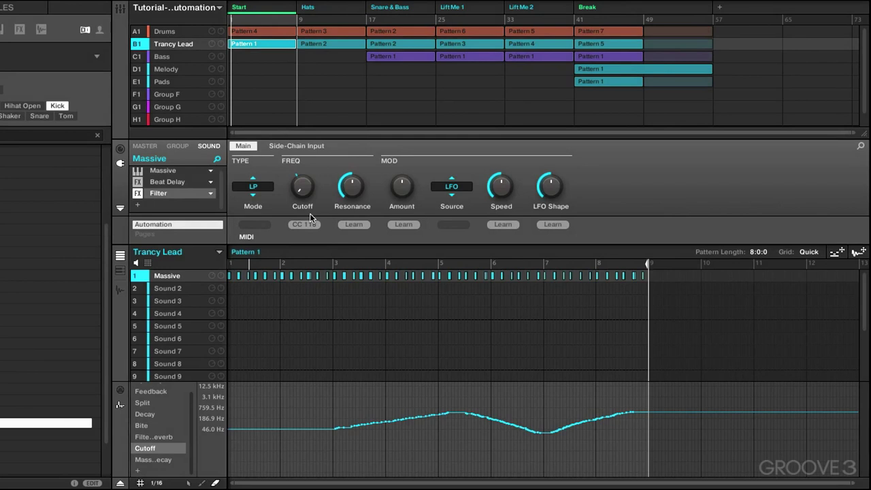
# Check the filter and Split automation lanes, then display Beat Delay's parameters and its Feedback curve.
pyautogui.click(157, 437)
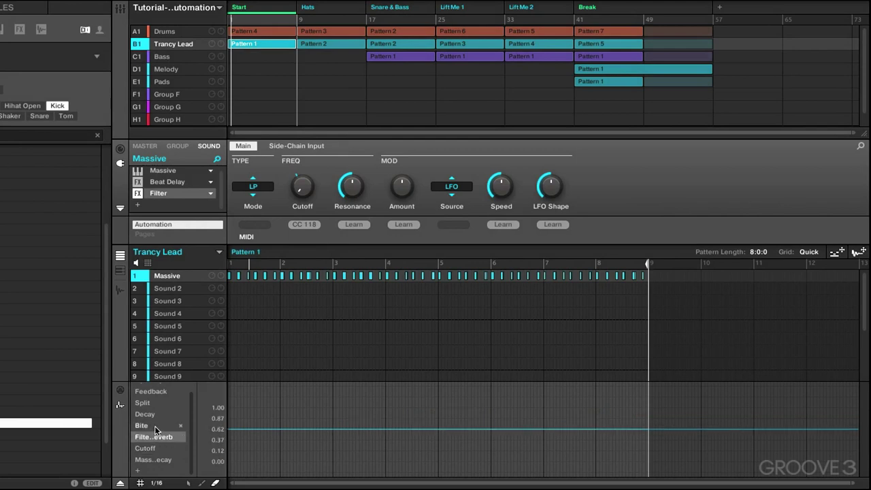
pyautogui.click(152, 405)
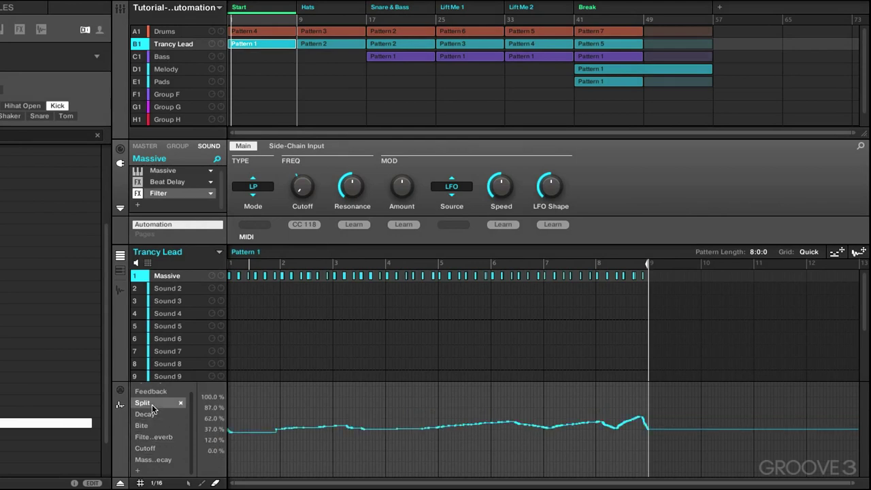
pyautogui.click(167, 182)
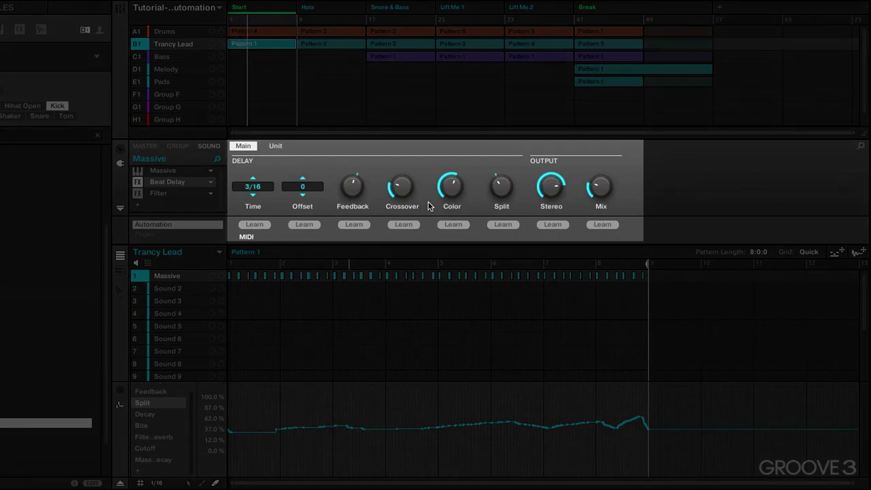
pyautogui.moveTo(489, 184)
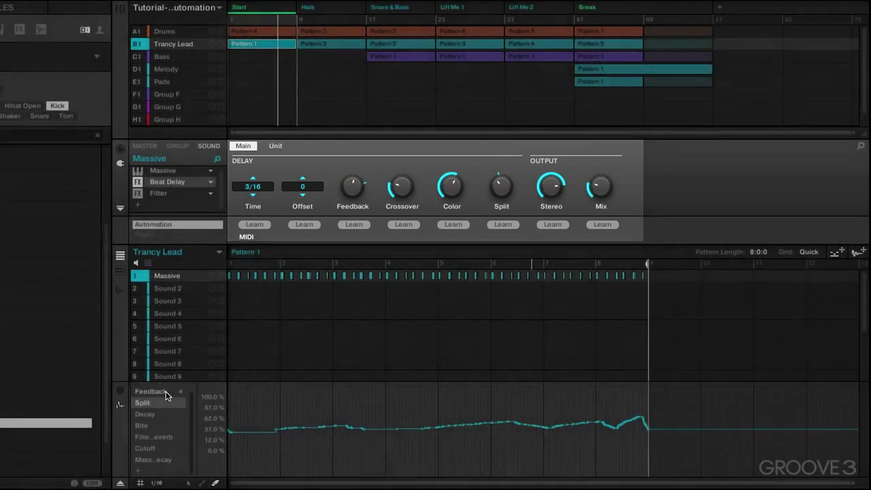
pyautogui.click(174, 391)
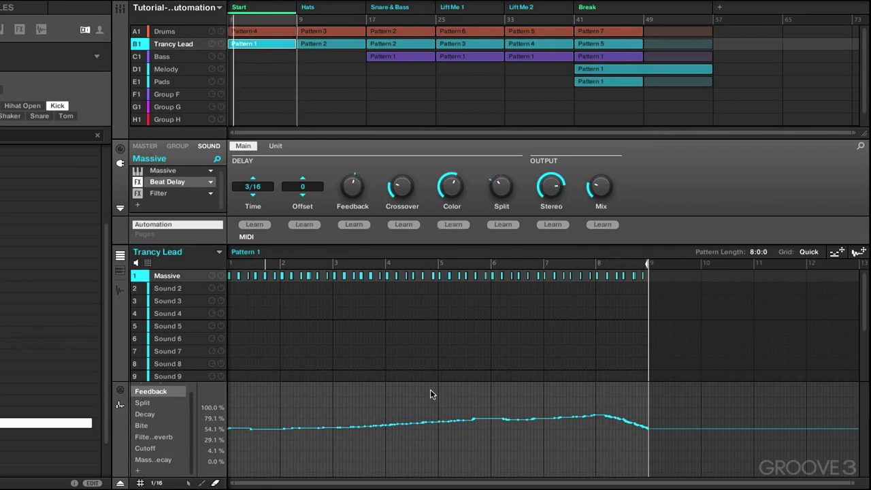
# Redraw the Filter Cutoff automation as a steady ramp from 46 Hz at bar 1 to 3.1 kHz near bar 8.
pyautogui.click(164, 194)
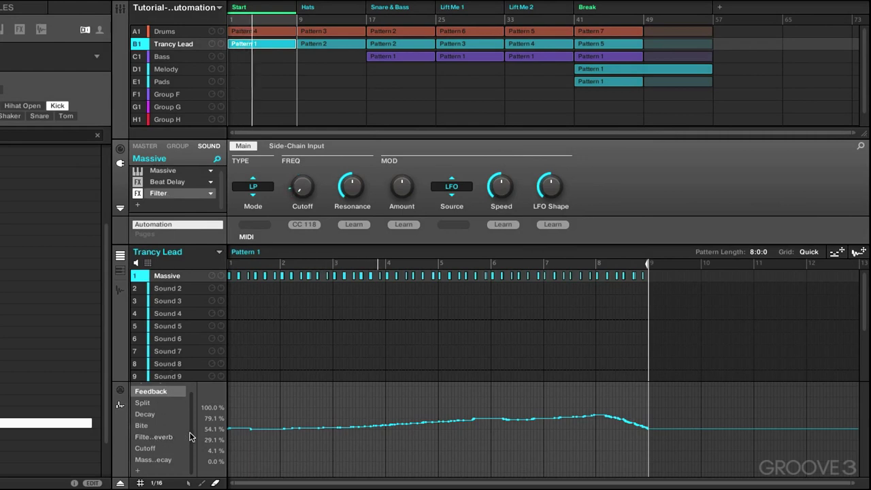
pyautogui.click(154, 448)
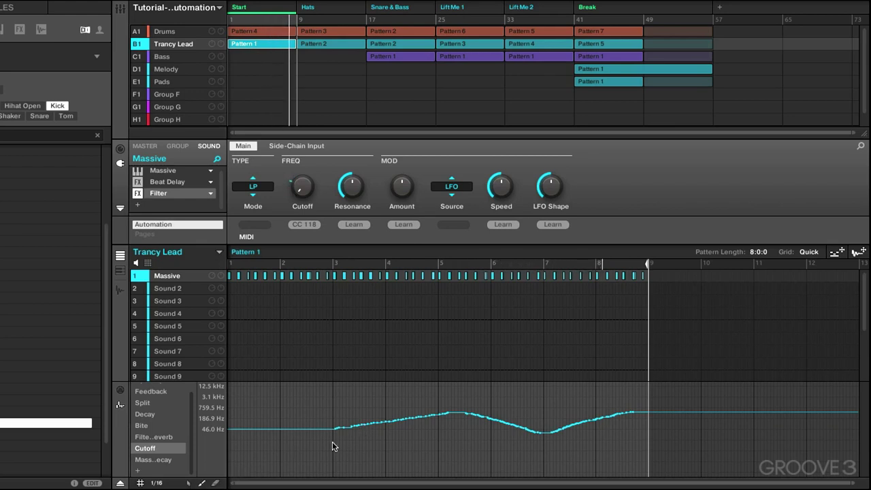
pyautogui.click(229, 434)
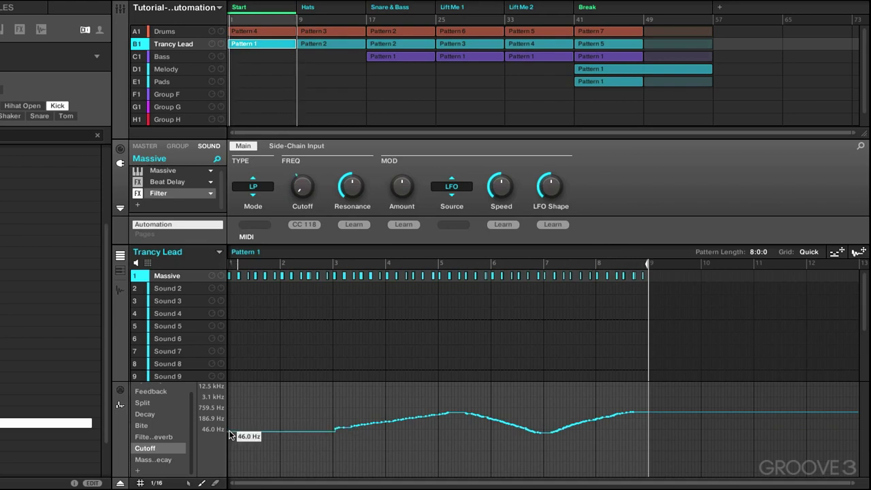
pyautogui.moveTo(230, 434)
pyautogui.mouseDown()
pyautogui.moveTo(390, 428)
pyautogui.moveTo(648, 402)
pyautogui.mouseUp()
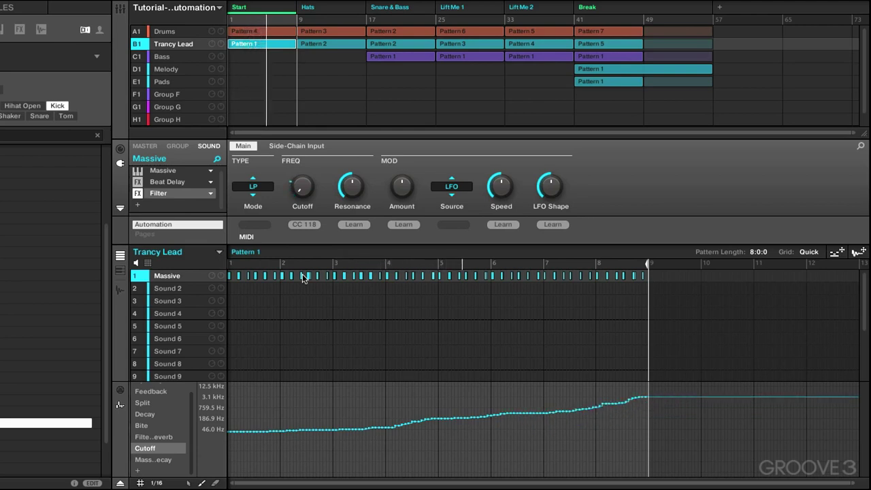